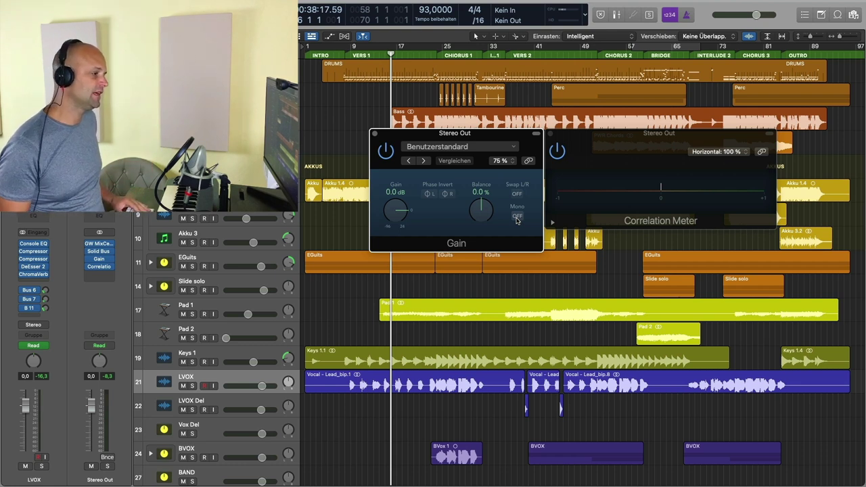
# Play the mix from verse 1 and compare stereo with mono using the Gain plug-in's Mono switch on Stereo Out
pyautogui.click(516, 216)
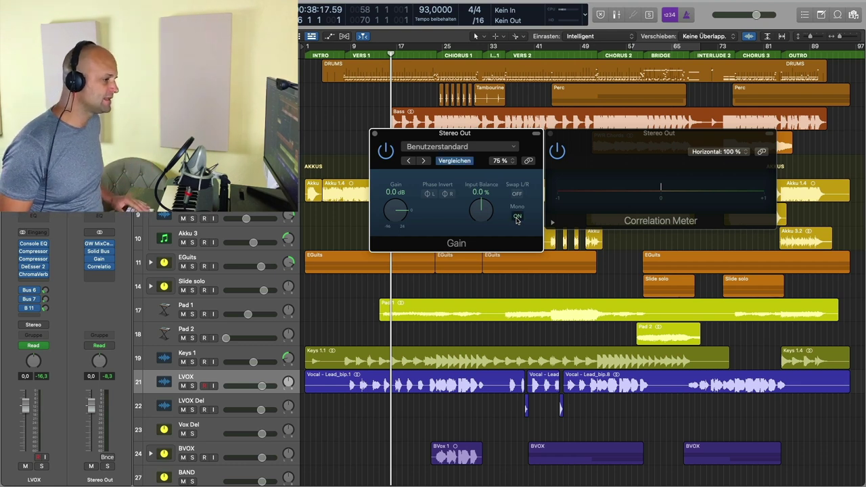
pyautogui.click(516, 216)
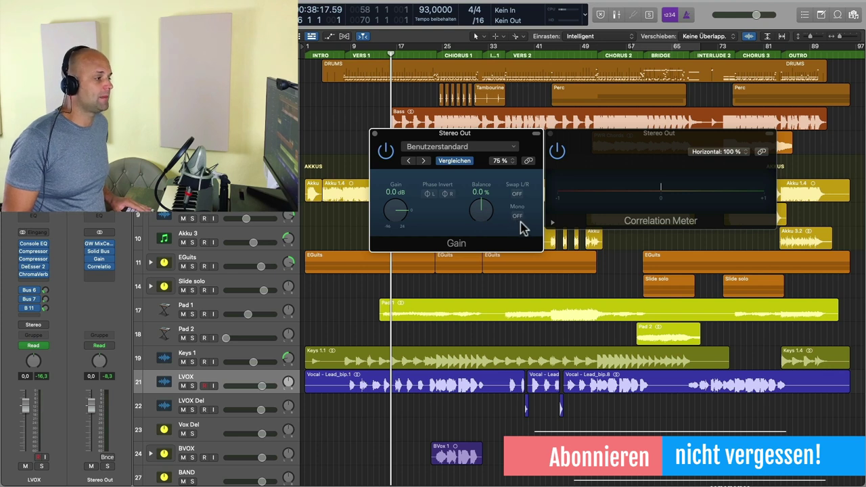
pyautogui.press('space')
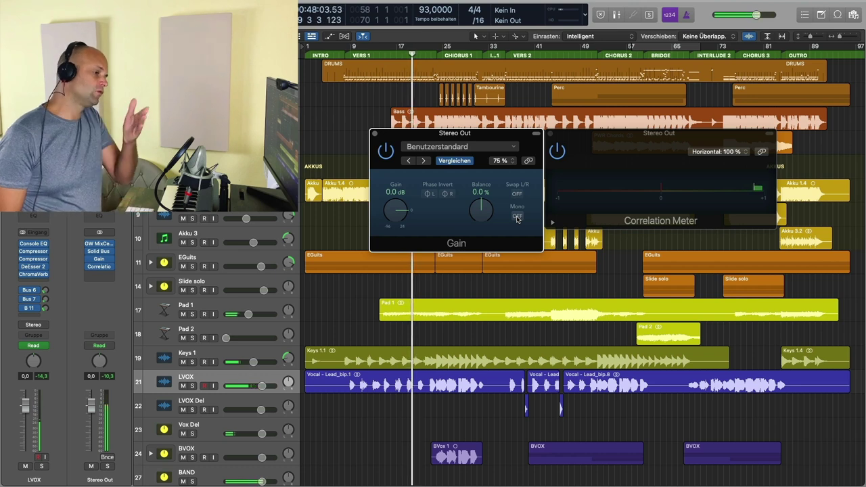
pyautogui.click(517, 217)
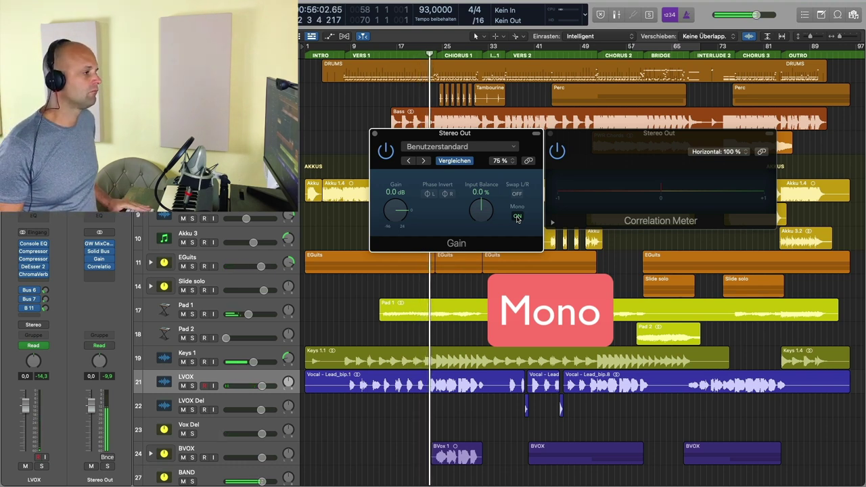
# Continue playback at Chorus 2 and compare the mix in stereo and mono with the Stereo Out Gain plug-in
pyautogui.click(604, 61)
pyautogui.click(517, 216)
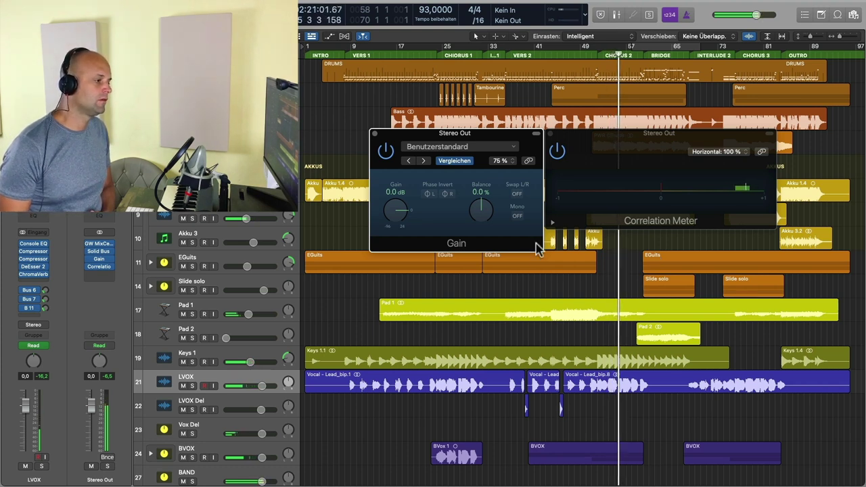
pyautogui.click(517, 216)
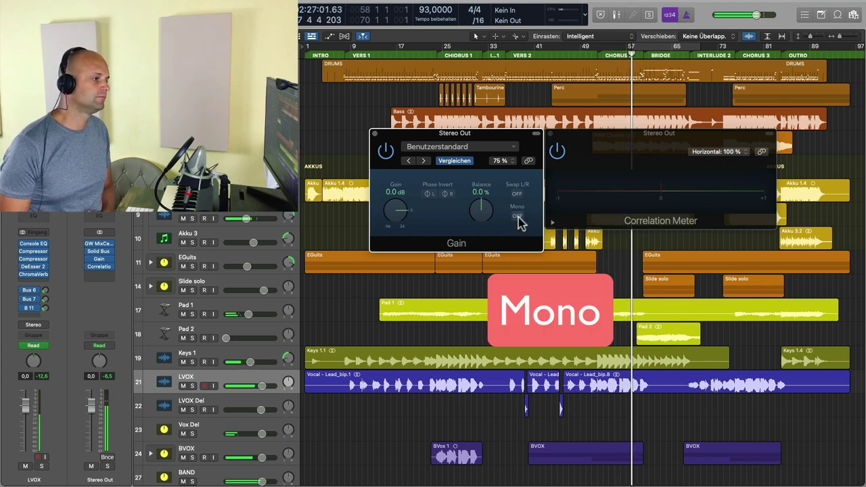
pyautogui.click(518, 215)
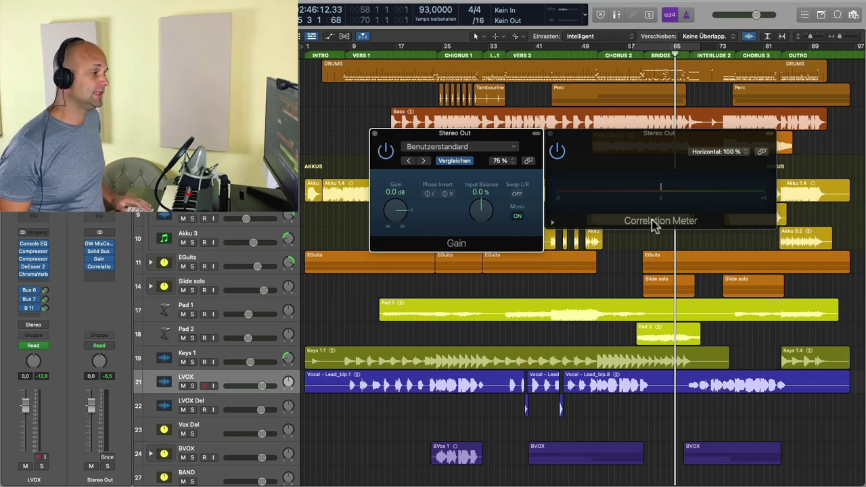
# Close the Gain and Correlation Meter windows and remove both plug-ins from the Stereo Out channel
pyautogui.click(552, 164)
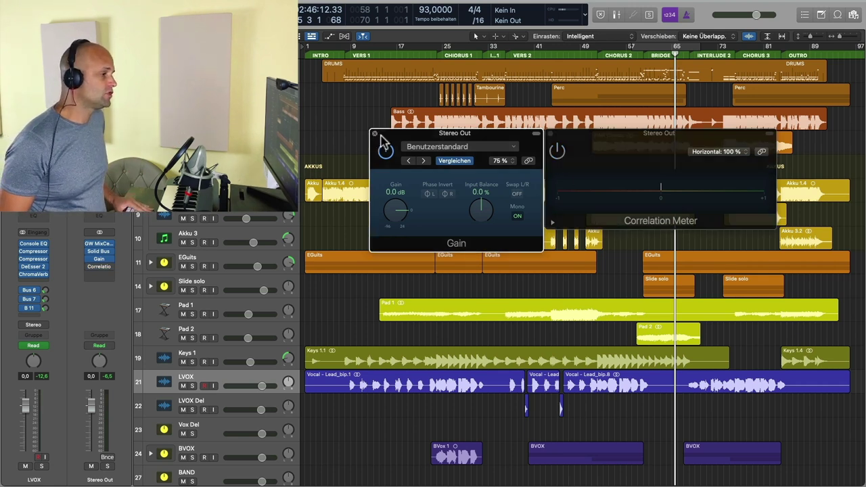
pyautogui.click(375, 133)
pyautogui.click(550, 133)
pyautogui.click(114, 267)
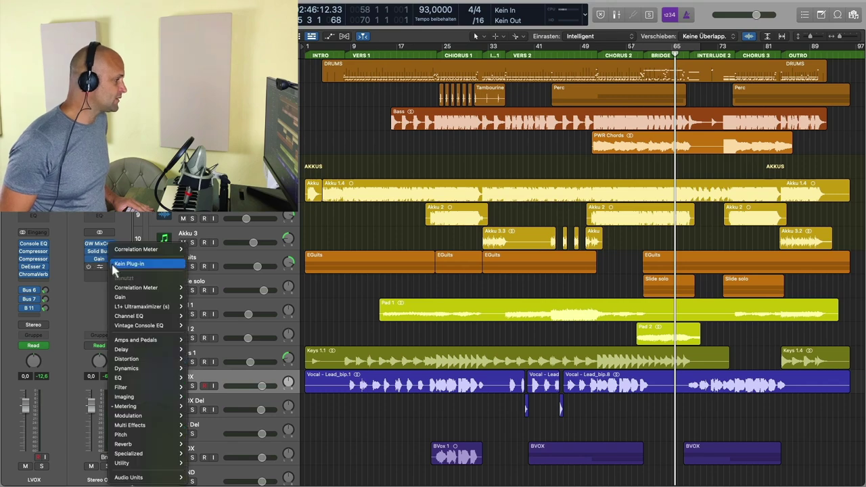
pyautogui.moveTo(161, 252)
pyautogui.click(251, 264)
pyautogui.click(201, 264)
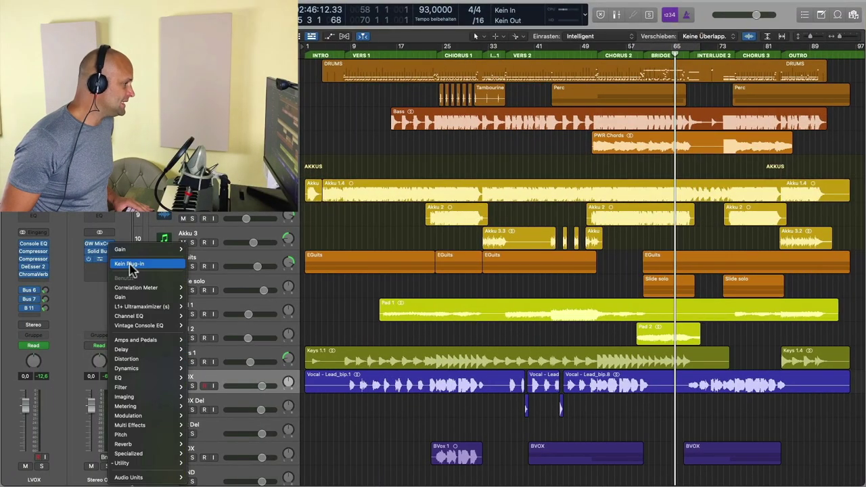
pyautogui.click(131, 265)
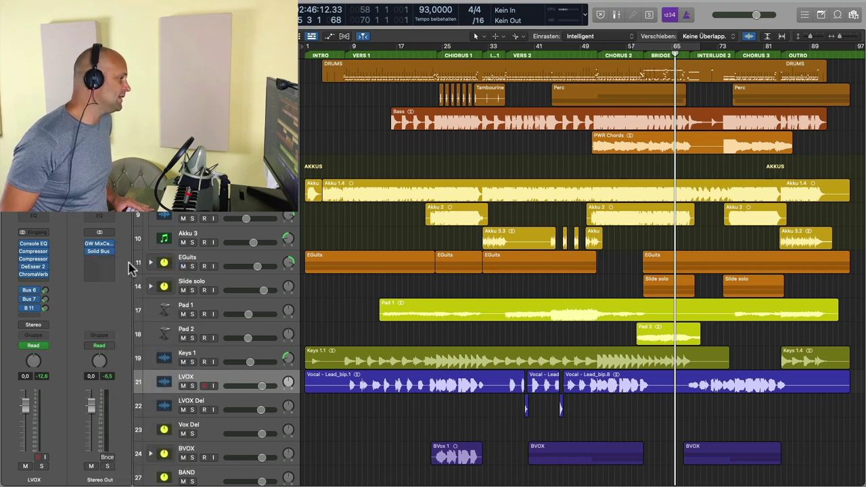
# Enlarge the LVOX track's height and set its automation mode to Touch
pyautogui.scroll(-4, 334, 377)
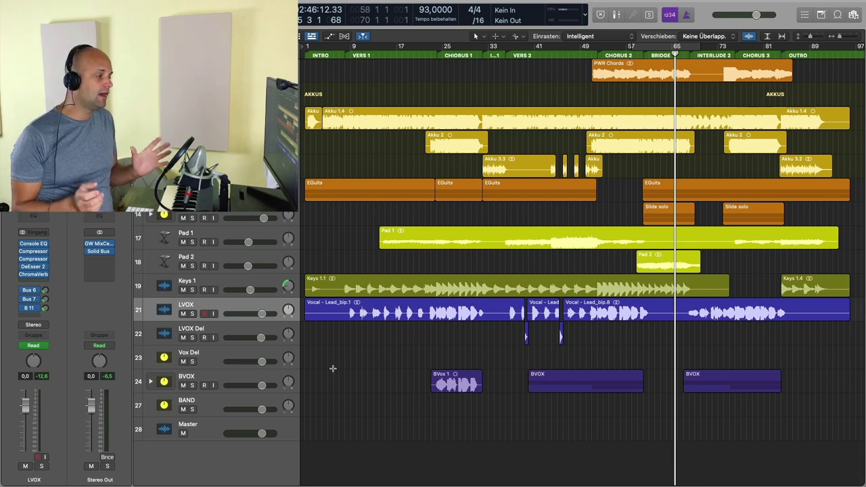
pyautogui.moveTo(140, 325); pyautogui.dragTo(142, 339)
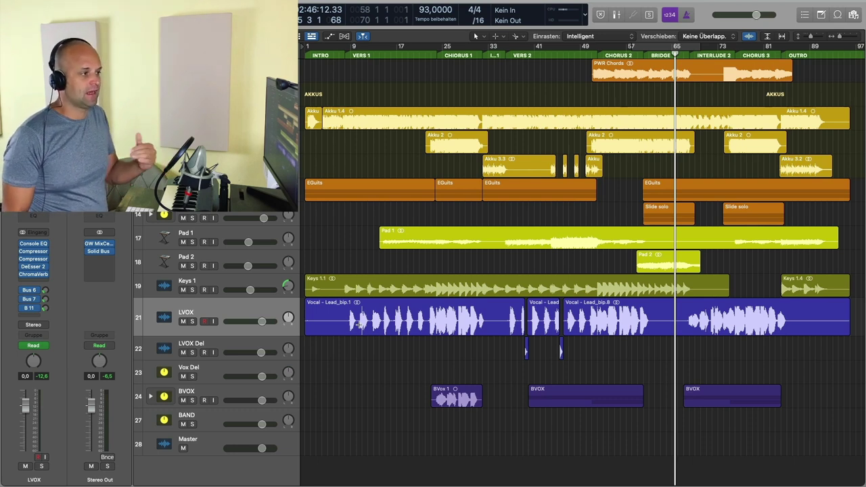
pyautogui.click(689, 55)
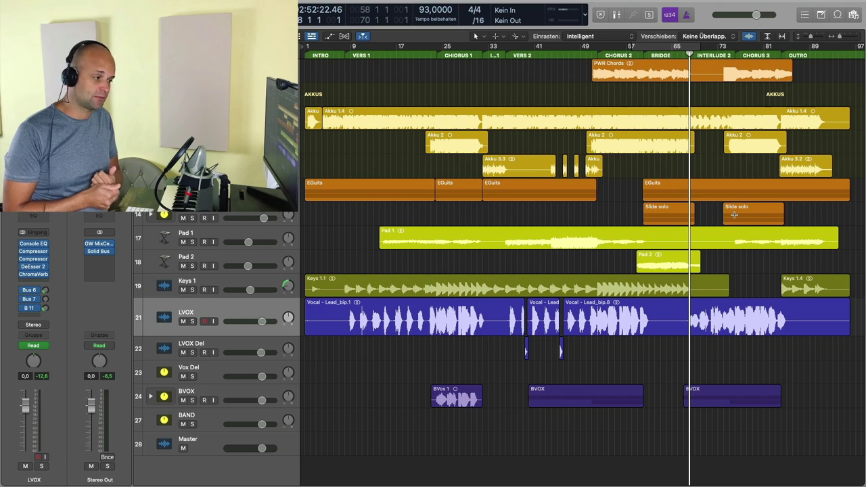
pyautogui.click(46, 346)
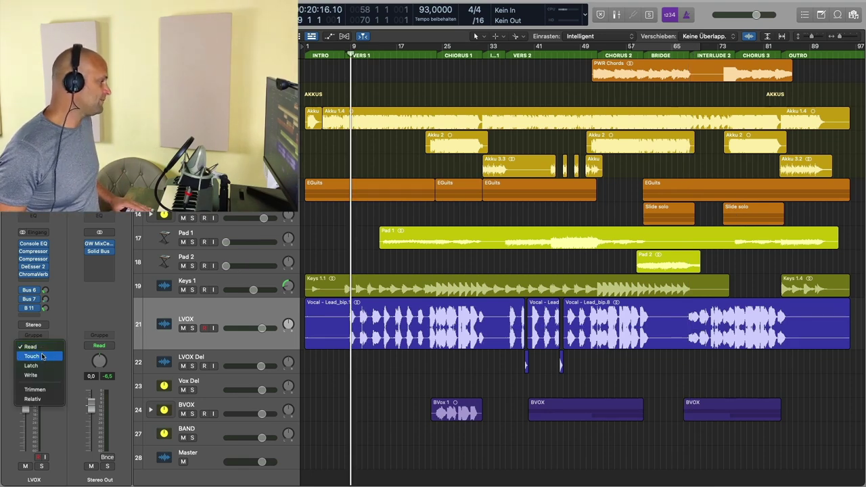
pyautogui.click(42, 357)
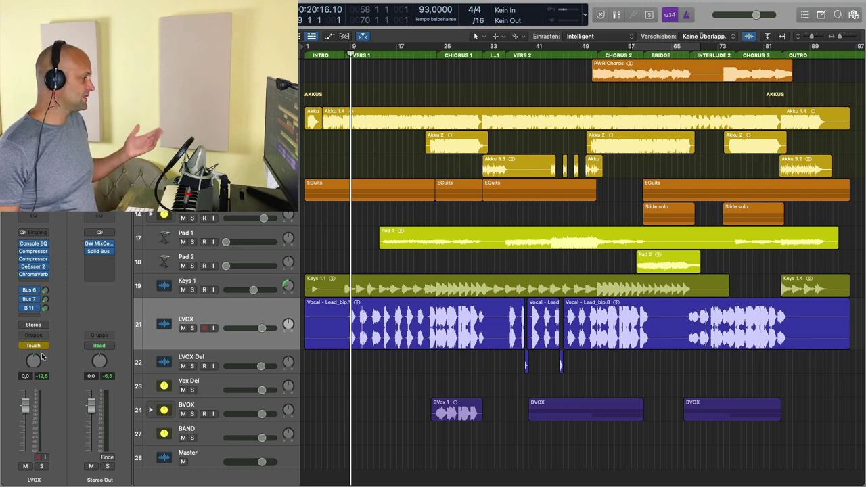
# Zoom in on the LVOX vocal regions from the start of verse 1 and display the track's volume automation
pyautogui.keyDown('ctrl'); pyautogui.keyDown('alt'); pyautogui.click(436, 362); pyautogui.keyUp('alt'); pyautogui.keyUp('ctrl')
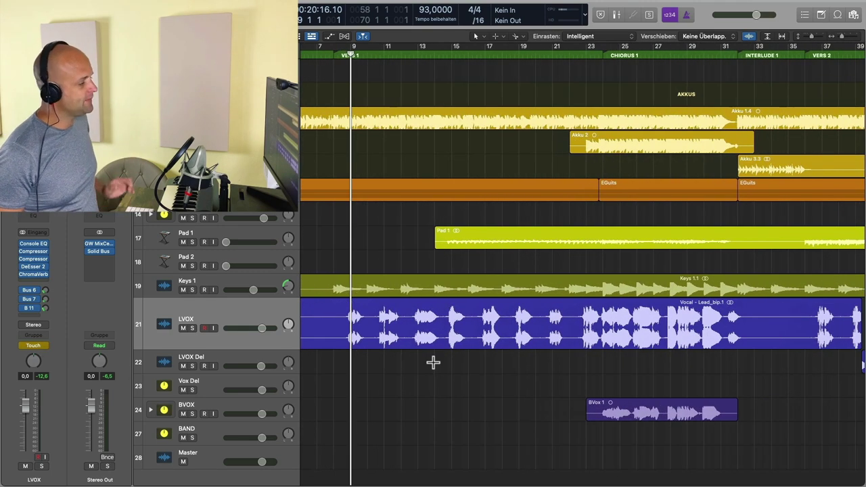
pyautogui.hscroll(-5, 433, 363)
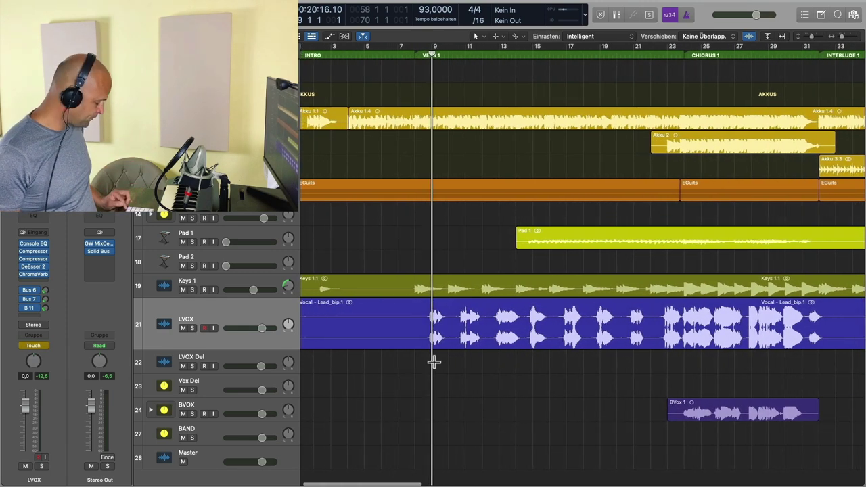
pyautogui.click(370, 310)
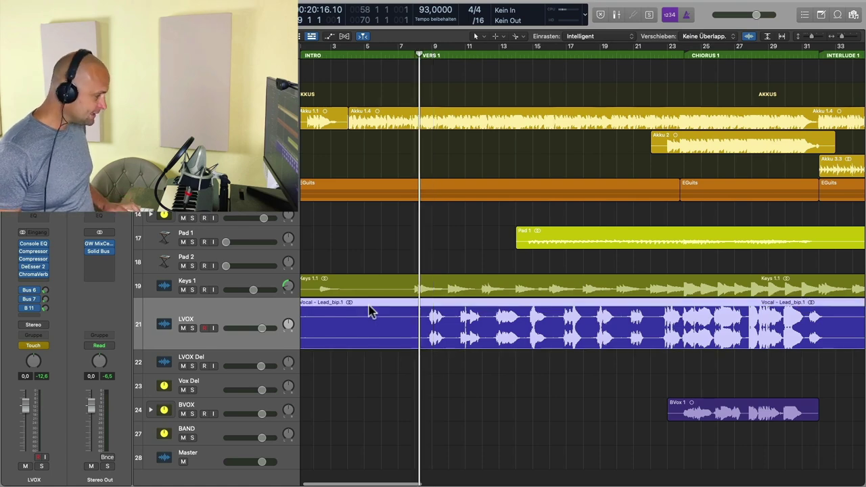
pyautogui.press('z')
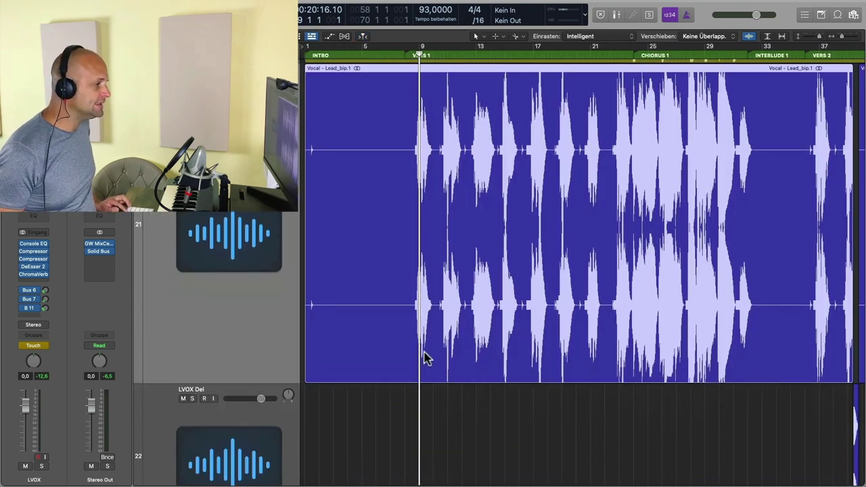
pyautogui.keyDown('ctrl'); pyautogui.keyDown('alt'); pyautogui.click(424, 356); pyautogui.keyUp('alt'); pyautogui.keyUp('ctrl')
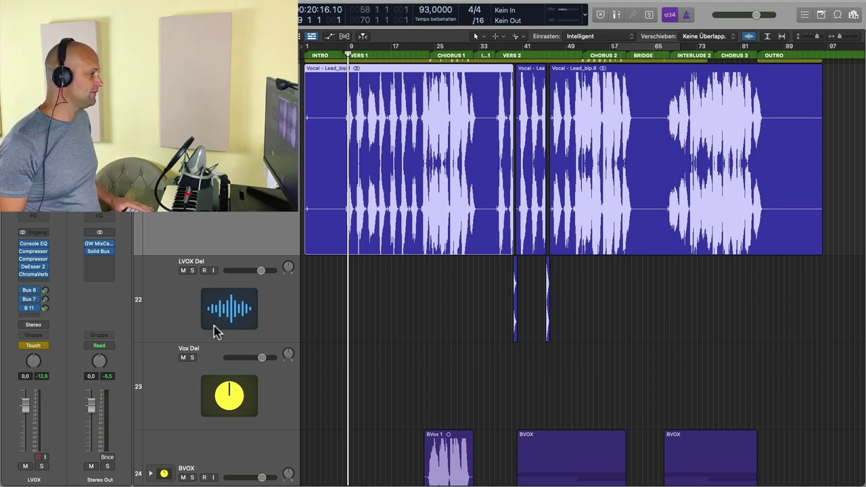
pyautogui.press('a')
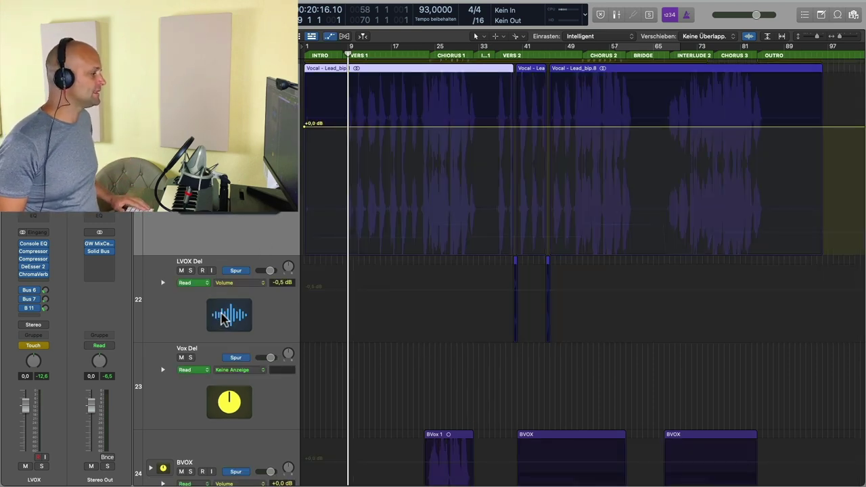
# Play from verse 1 and ride the LVOX fader to record small volume boosts of about 0.1 dB on individual phrases
pyautogui.press('space')
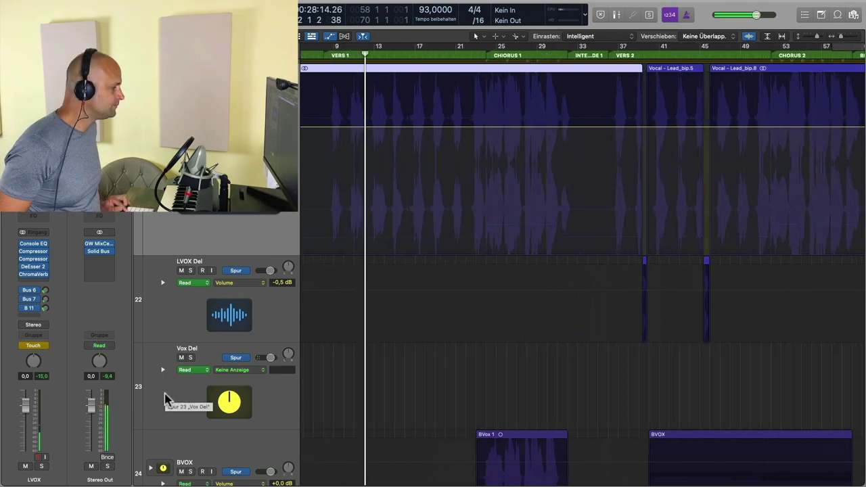
pyautogui.press('super+Right')
pyautogui.press('super+Right')
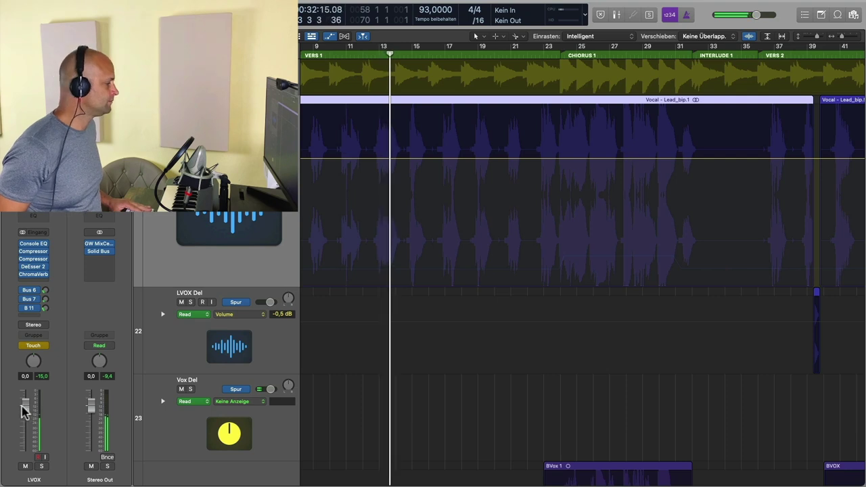
pyautogui.moveTo(26, 411); pyautogui.dragTo(26, 410)
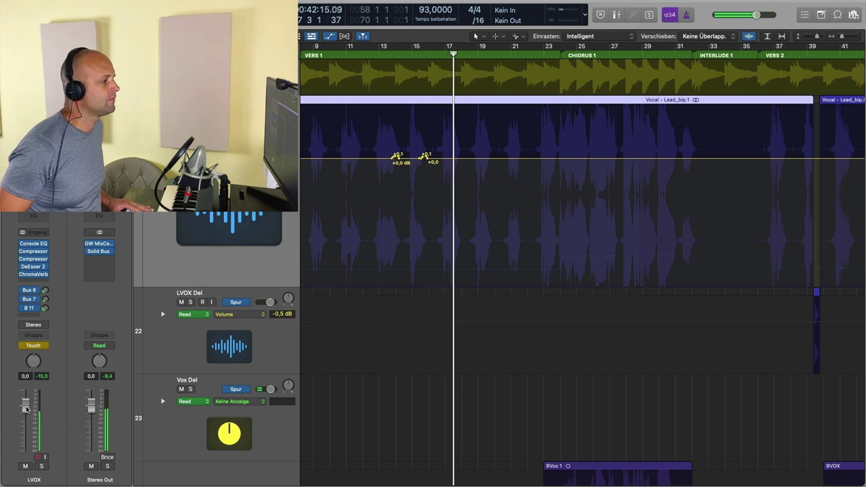
pyautogui.moveTo(26, 408); pyautogui.dragTo(28, 411)
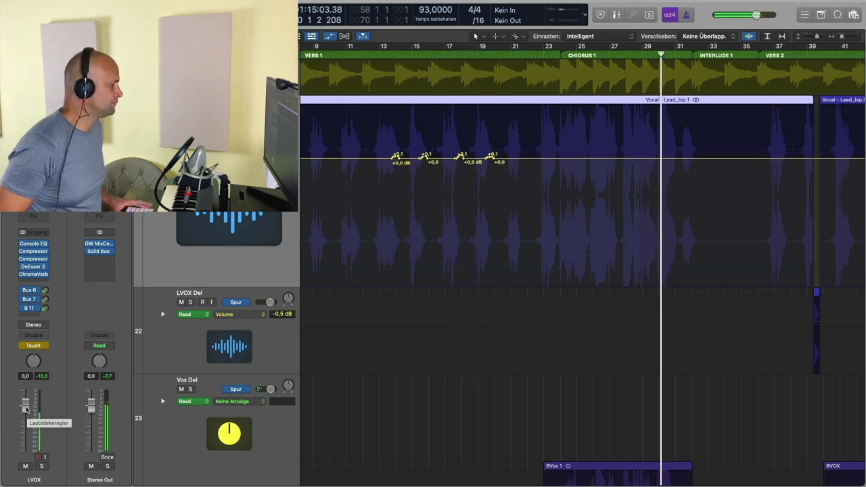
pyautogui.moveTo(26, 408)
pyautogui.mouseDown()
pyautogui.moveTo(26, 401)
pyautogui.moveTo(30, 411)
pyautogui.mouseUp()
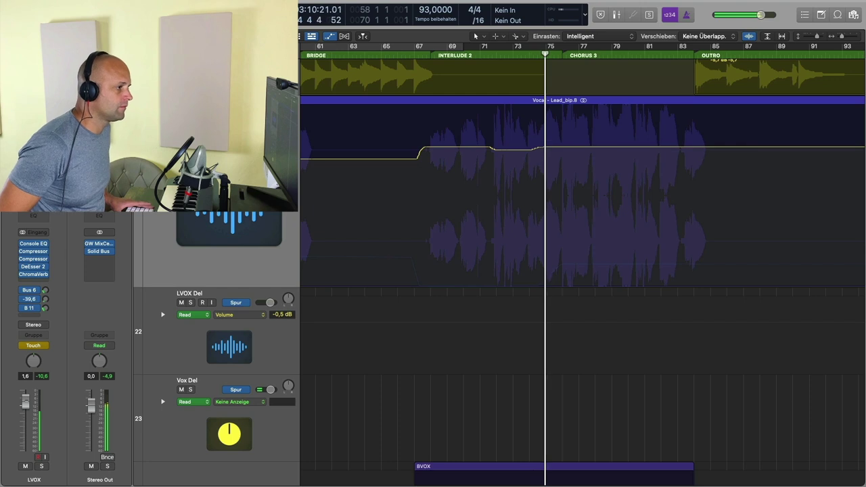
# Record LVOX volume boosts of up to about +1.8 dB before Chorus 3 and into the Outro, and return its automation mode to Read
pyautogui.moveTo(25, 399); pyautogui.dragTo(29, 405)
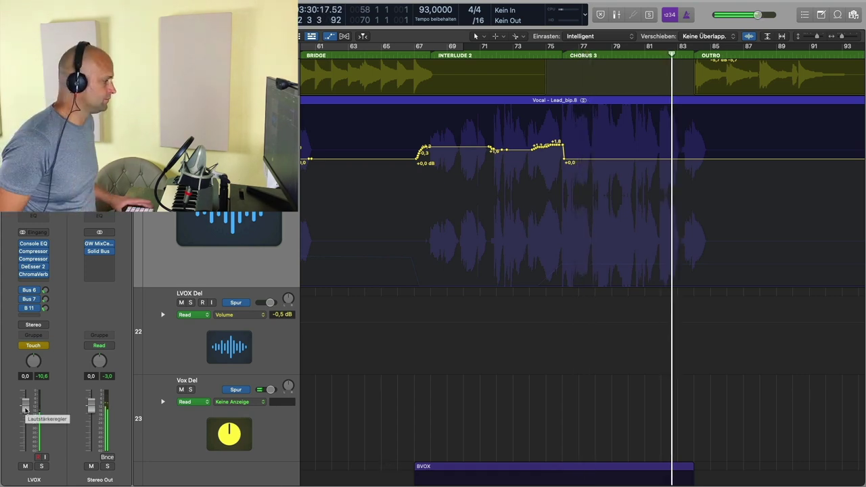
pyautogui.moveTo(25, 409); pyautogui.dragTo(26, 401)
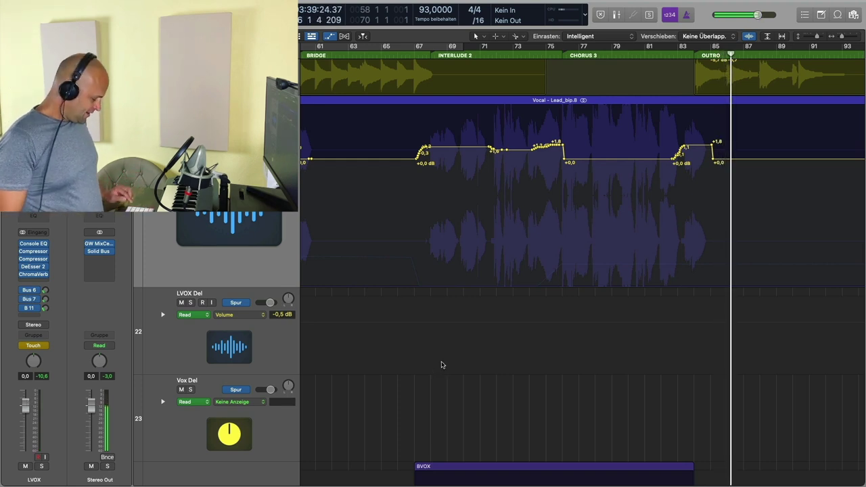
pyautogui.click(45, 346)
pyautogui.click(30, 337)
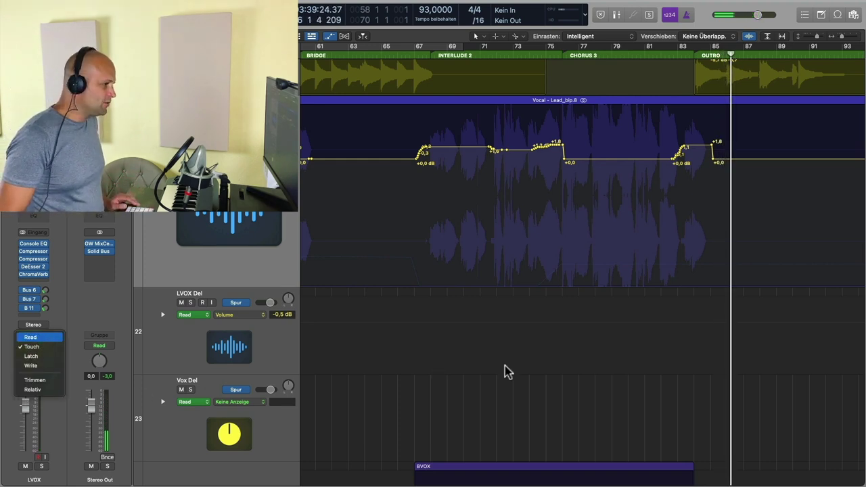
# Examine the recorded LVOX volume automation curve from verse 2 through to the Outro
pyautogui.keyDown('ctrl'); pyautogui.keyDown('alt'); pyautogui.click(602, 387); pyautogui.keyUp('alt'); pyautogui.keyUp('ctrl')
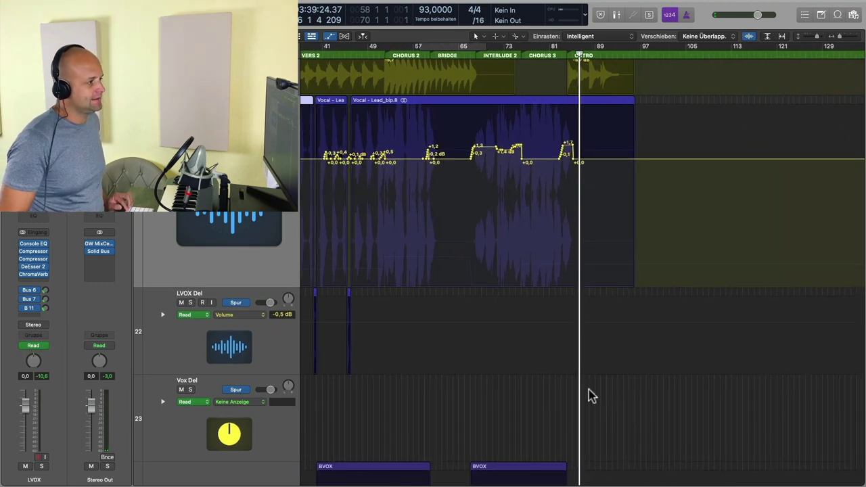
pyautogui.moveTo(312, 141); pyautogui.dragTo(436, 194)
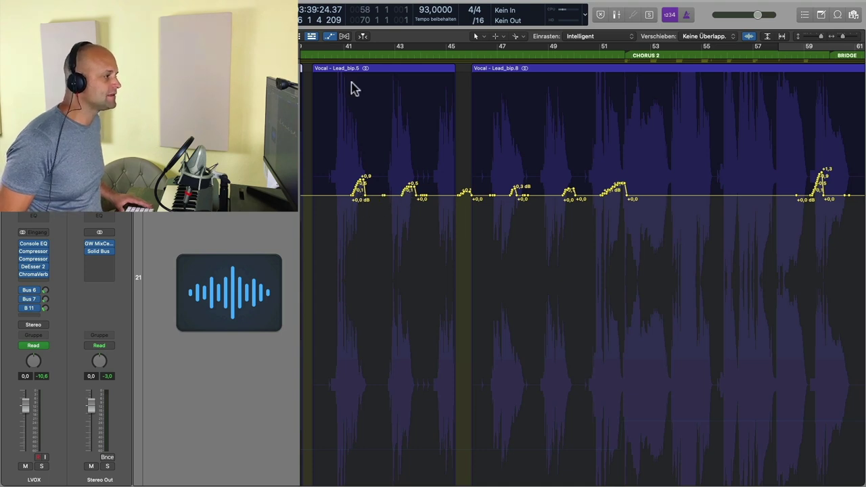
pyautogui.hotkey('ctrl', '.')
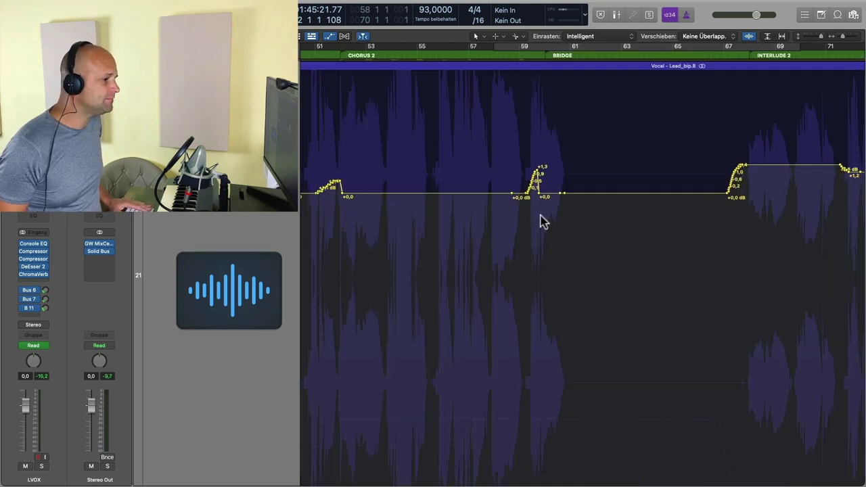
pyautogui.hscroll(10, 542, 219)
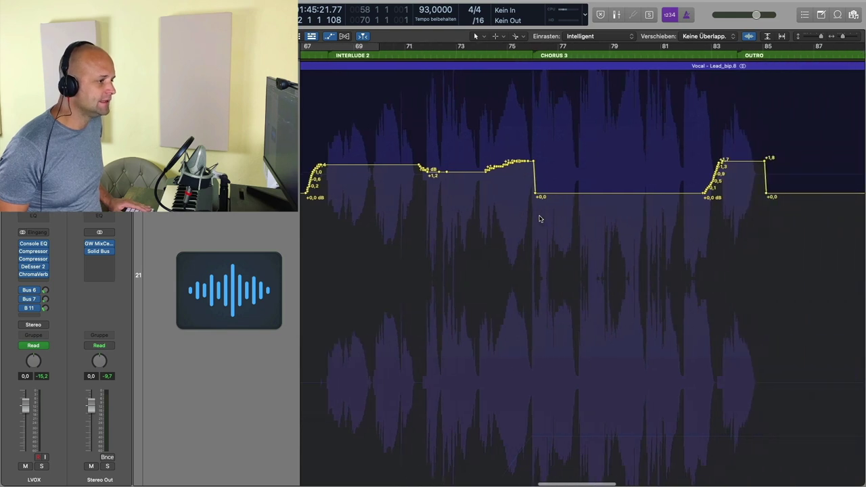
pyautogui.hscroll(5, 782, 183)
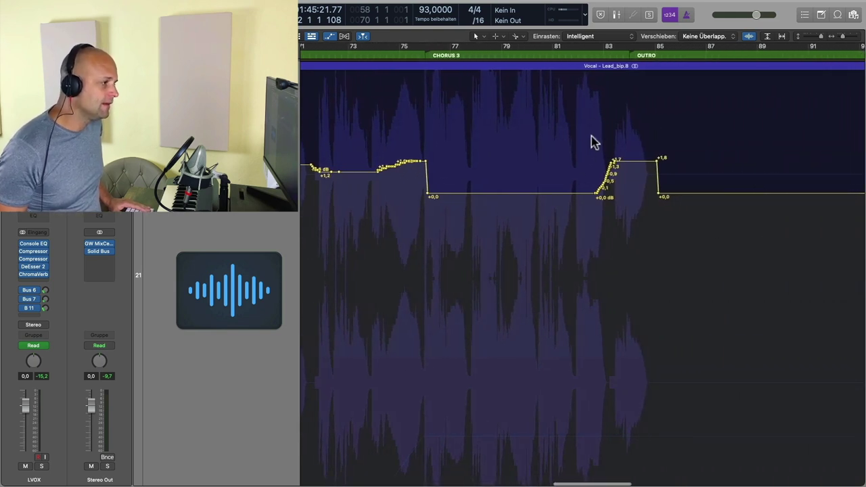
# Play the end of Chorus 3 into the Outro to audition the recorded LVOX volume boost
pyautogui.hscroll(2, 623, 197)
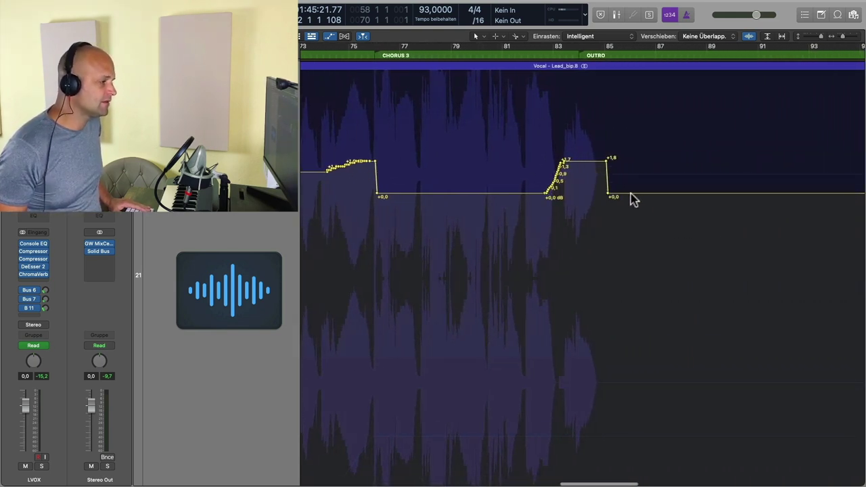
pyautogui.hscroll(2, 626, 196)
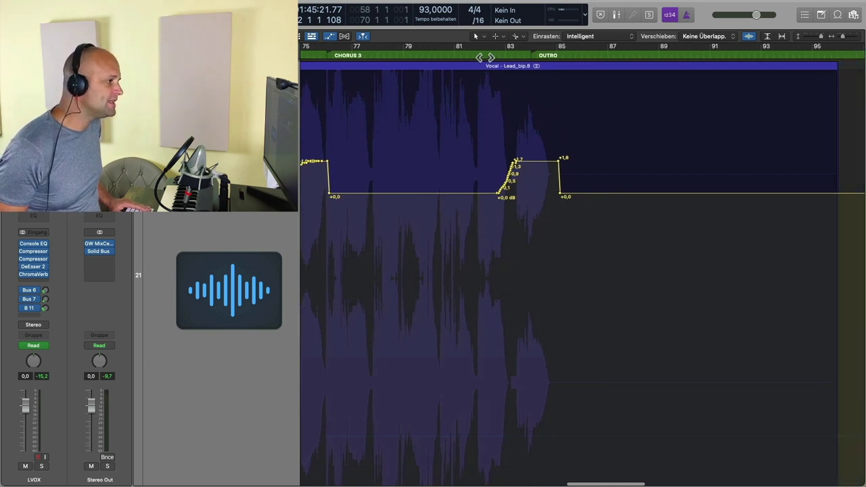
pyautogui.click(481, 55)
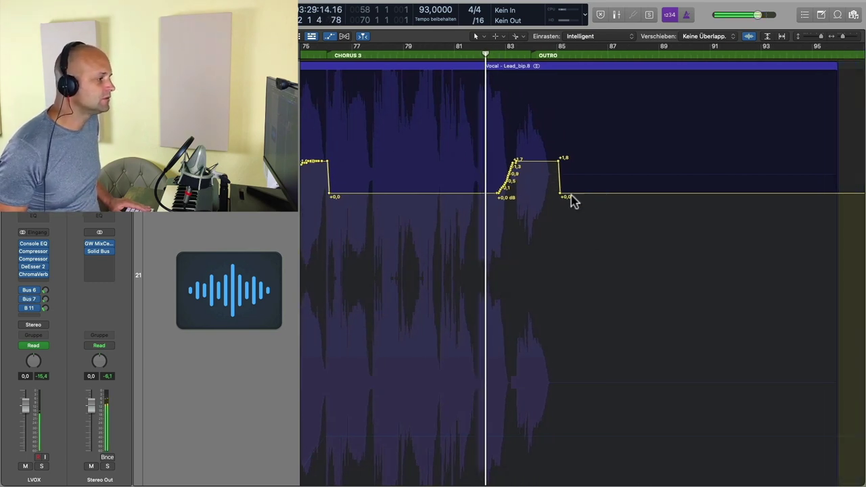
pyautogui.hscroll(1, 591, 239)
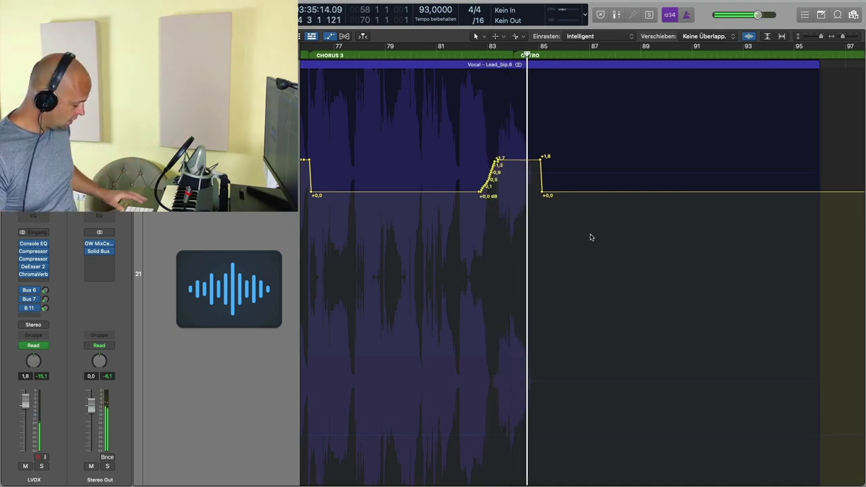
# Zoom out to show the LVOX volume automation across the whole song together with the neighbouring tracks
pyautogui.scroll(-1, 579, 240)
pyautogui.scroll(-10, 580, 234)
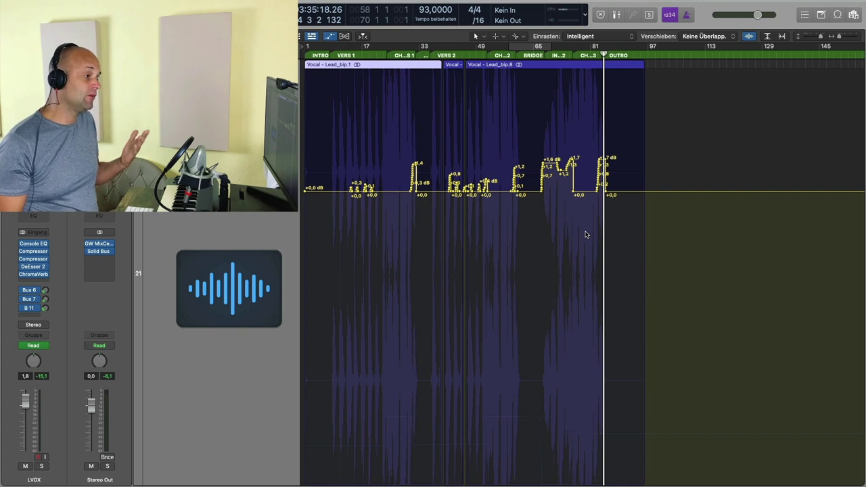
pyautogui.press('z')
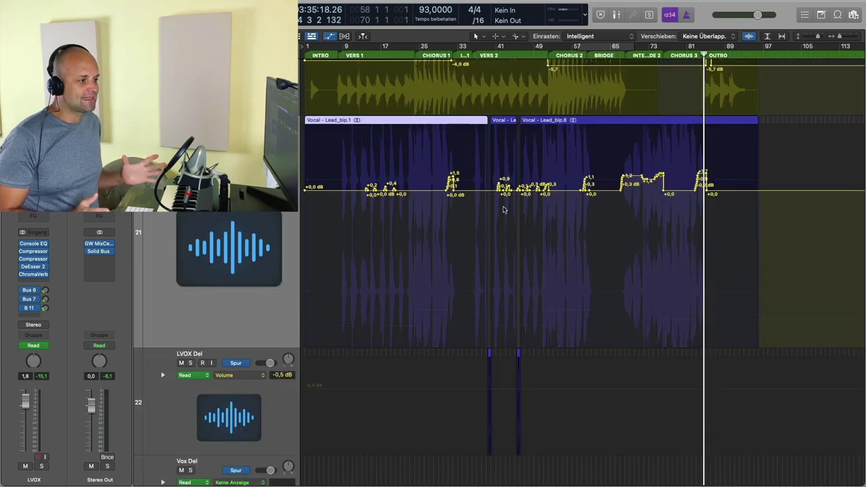